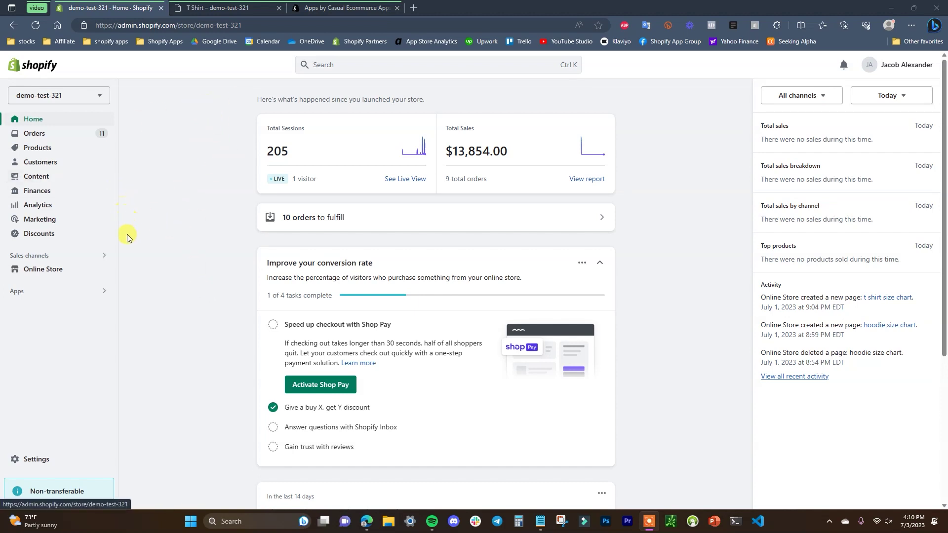
# Step: Bring up the T Shirt product page on the storefront
pyautogui.click(346, 8)
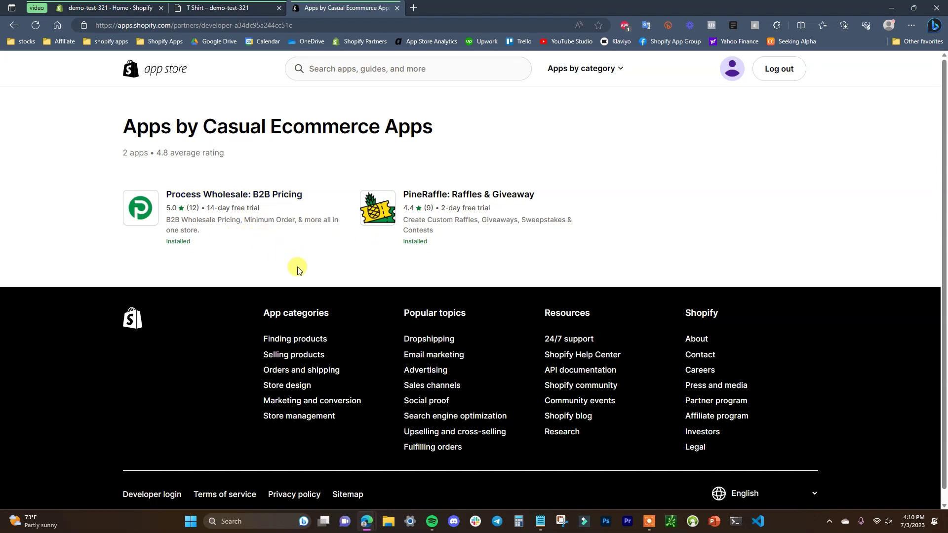
pyautogui.click(111, 7)
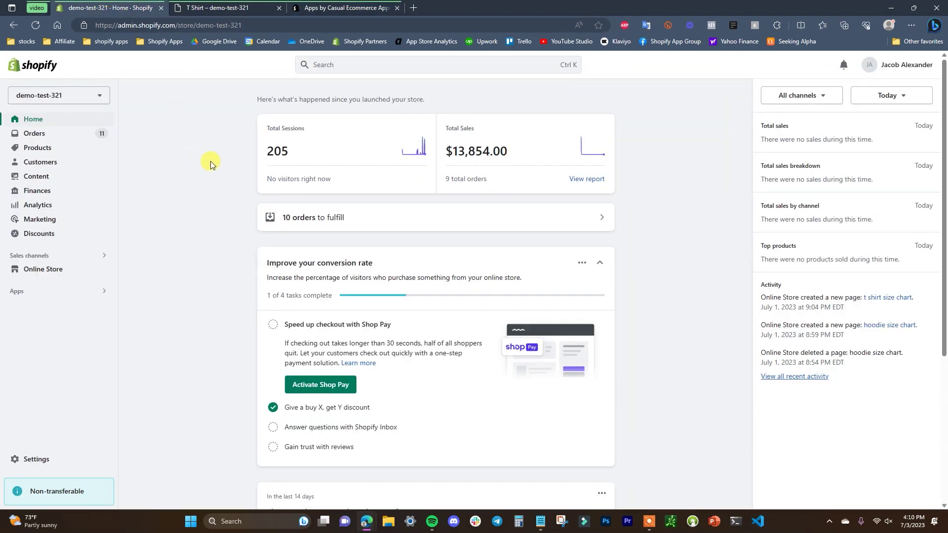
pyautogui.click(221, 6)
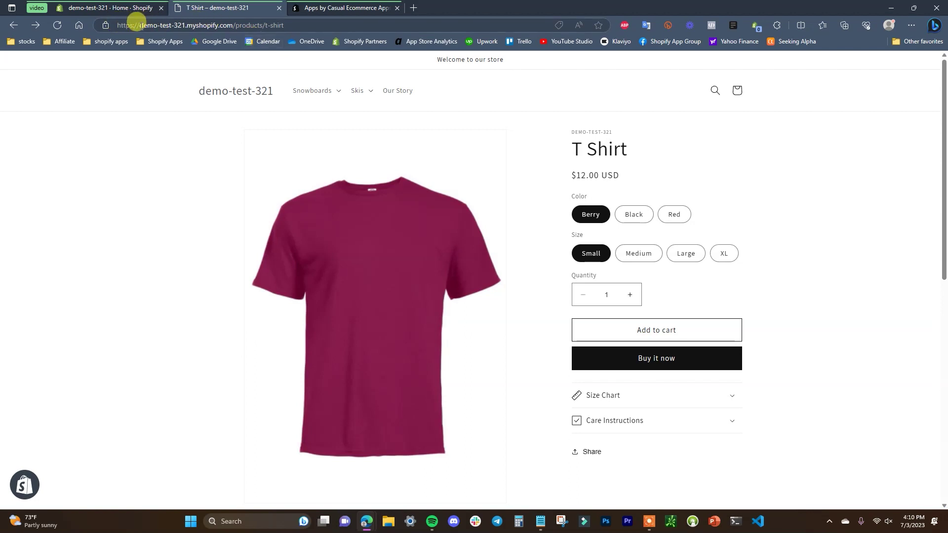
# Step: Delete 'products/' from the address to load /t-shirt, see Page not found, then go back
pyautogui.moveTo(139, 26); pyautogui.dragTo(287, 25)
pyautogui.press('End')
pyautogui.click(176, 156)
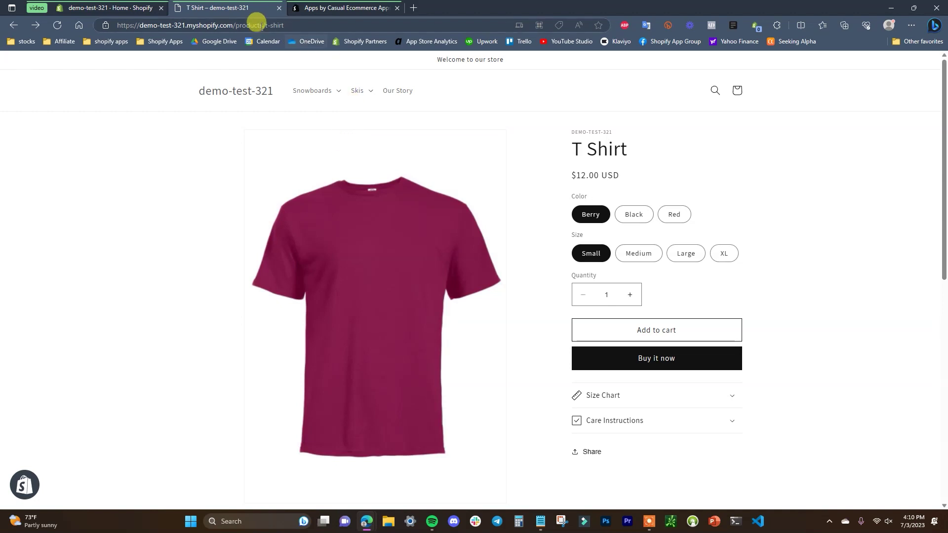
pyautogui.moveTo(234, 25); pyautogui.dragTo(282, 24)
pyautogui.click(195, 183)
pyautogui.click(259, 25)
pyautogui.doubleClick(258, 24)
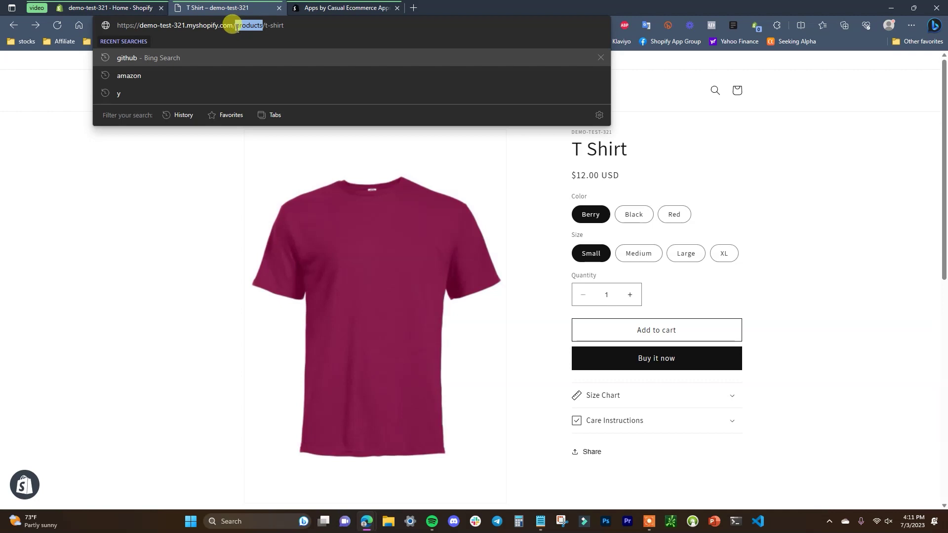
pyautogui.press('BackSpace')
pyautogui.press('BackSpace')
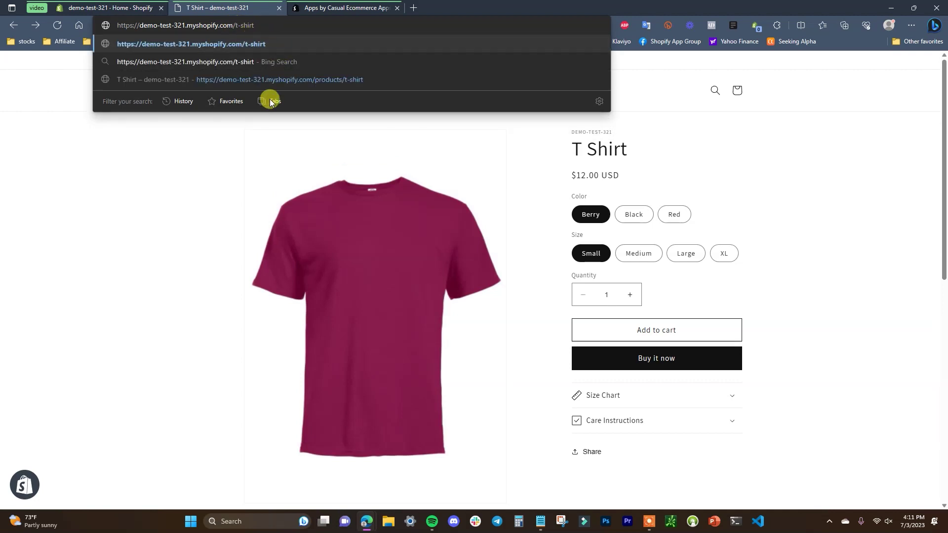
pyautogui.press('Return')
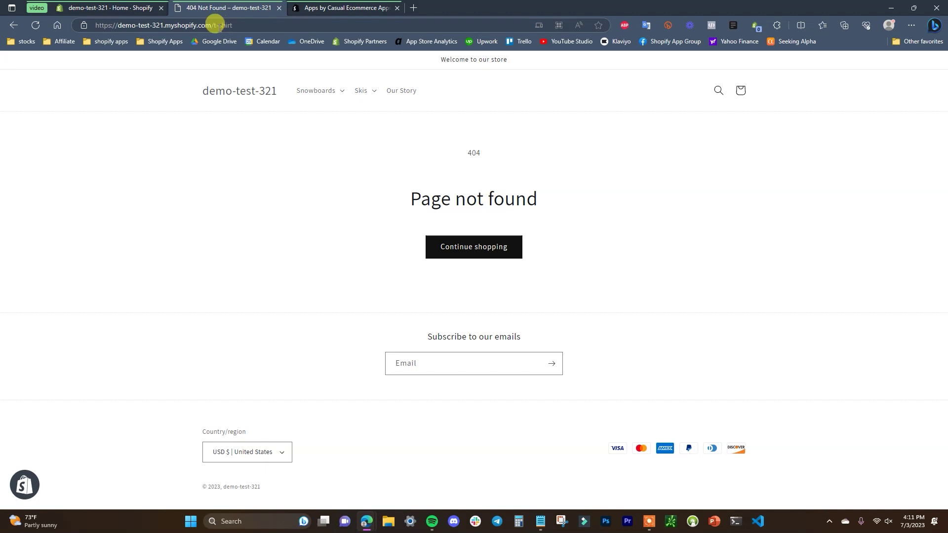
pyautogui.click(13, 25)
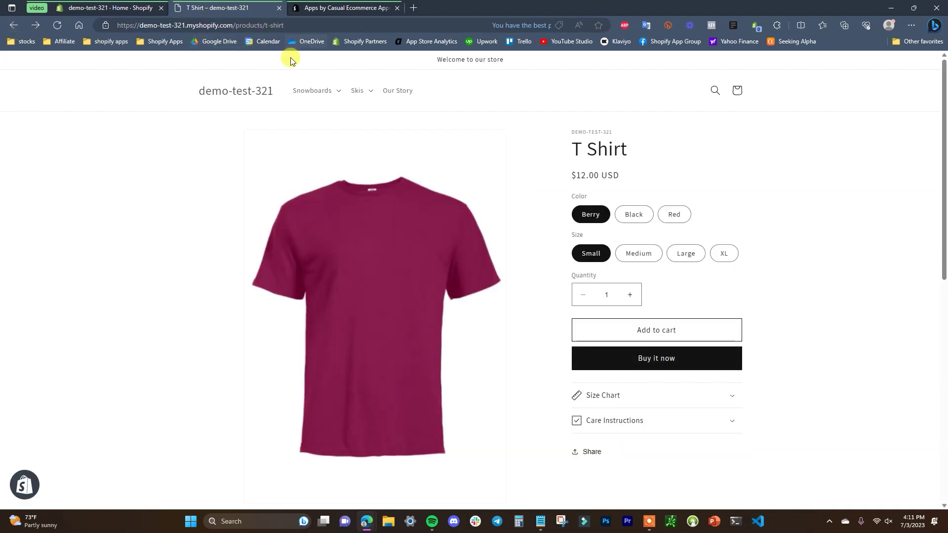
# Step: In the admin, go to Online Store > Navigation > URL redirects and start a new redirect
pyautogui.click(121, 7)
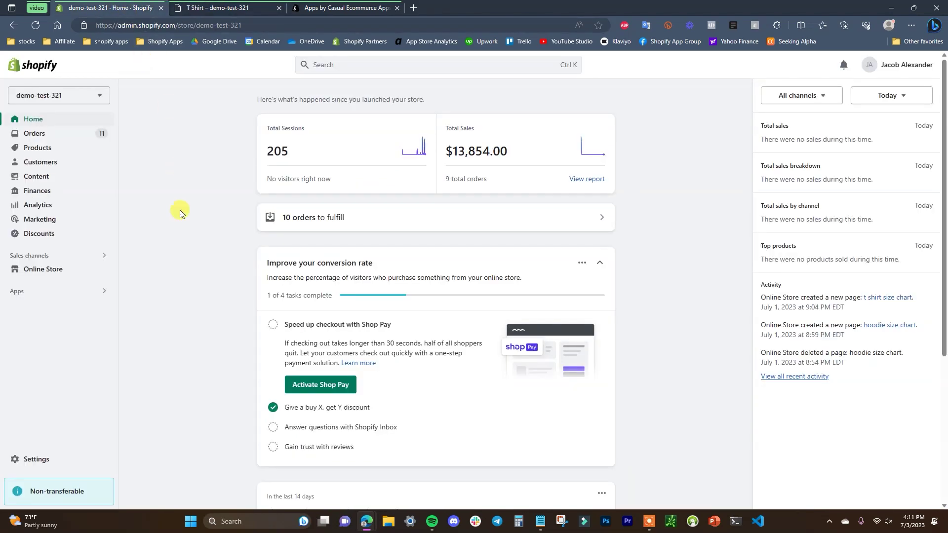
pyautogui.click(86, 270)
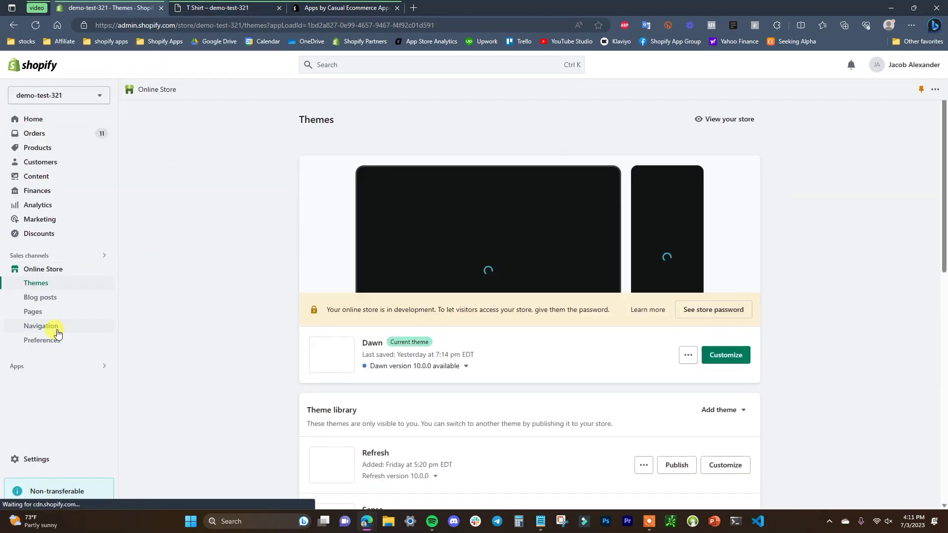
pyautogui.click(50, 327)
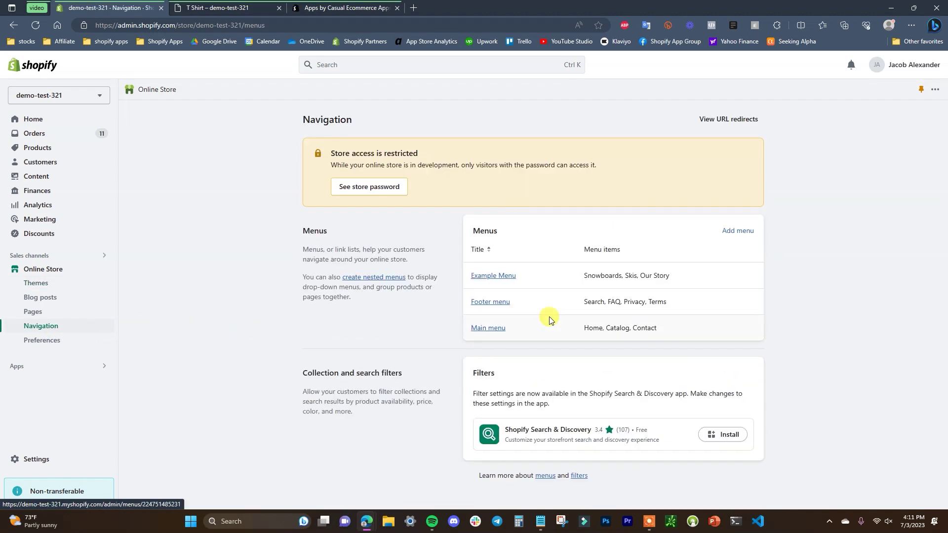
pyautogui.click(738, 123)
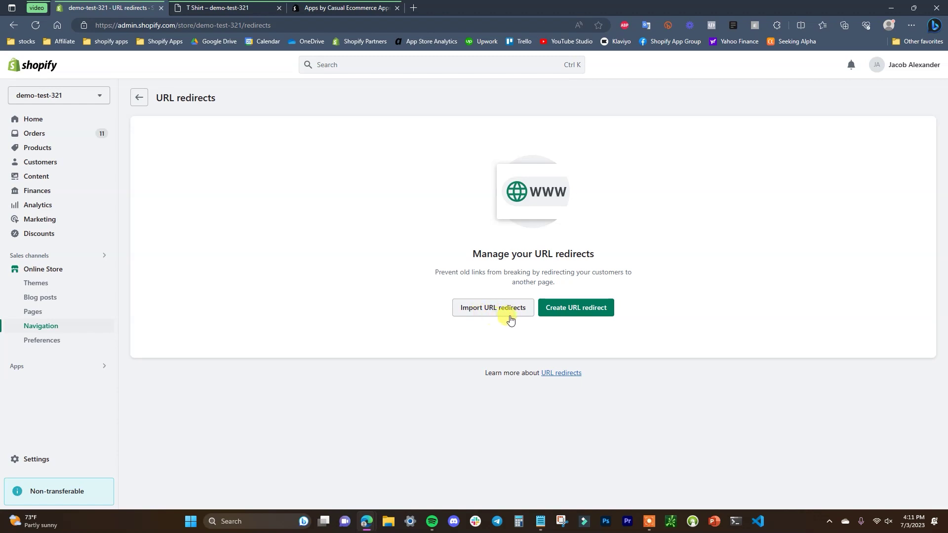
pyautogui.click(576, 313)
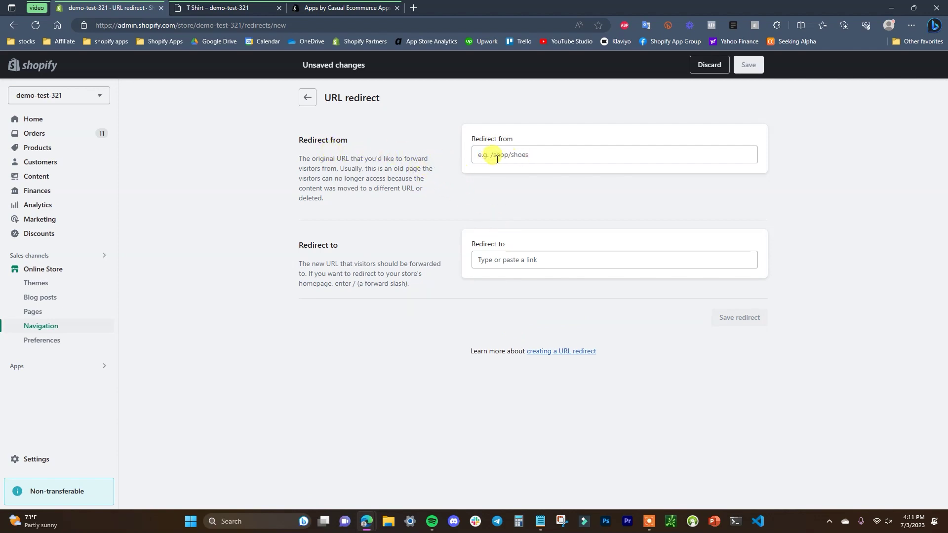
pyautogui.click(520, 158)
pyautogui.write('https://demo-test-321.myshopify.com/t-shirt')
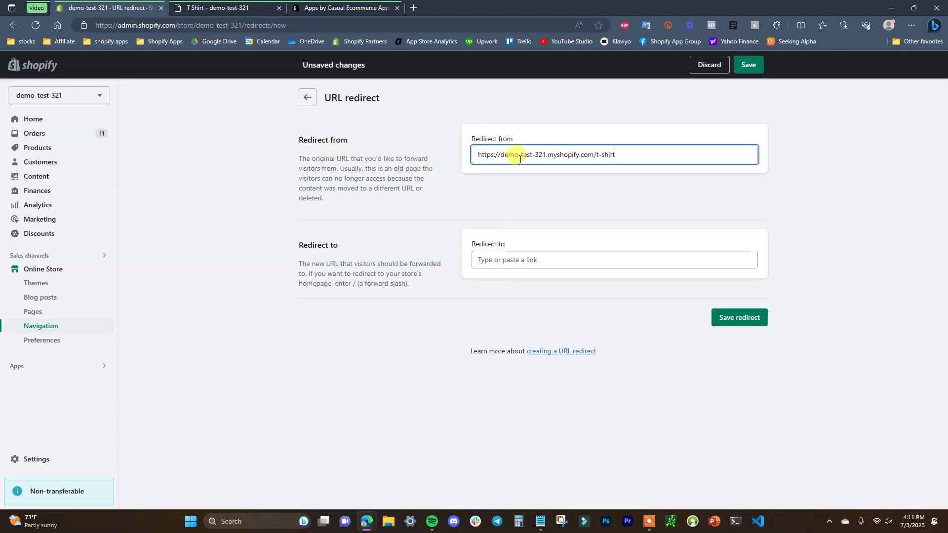
pyautogui.click(614, 182)
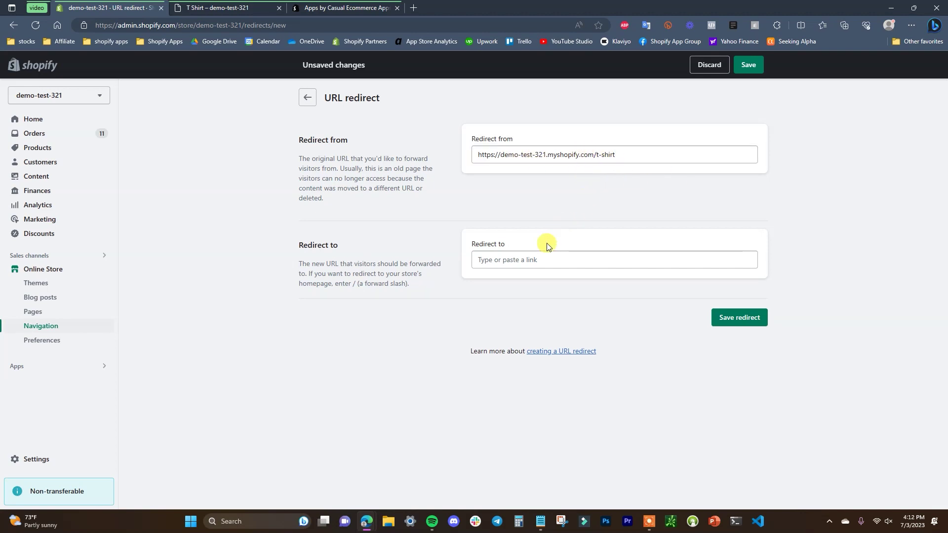
pyautogui.click(235, 8)
pyautogui.click(292, 23)
pyautogui.hotkey('ctrl', 'c')
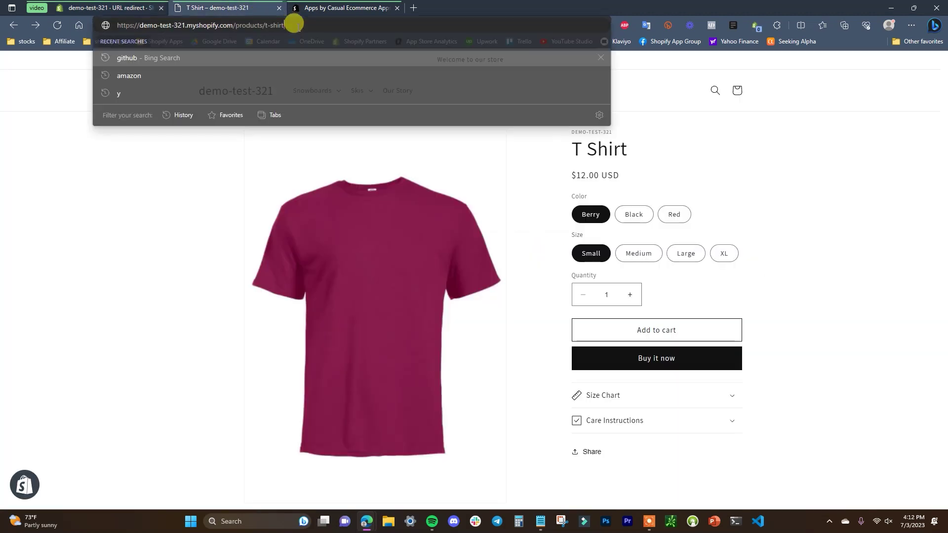
pyautogui.click(111, 7)
pyautogui.click(509, 265)
pyautogui.hotkey('ctrl', 'v')
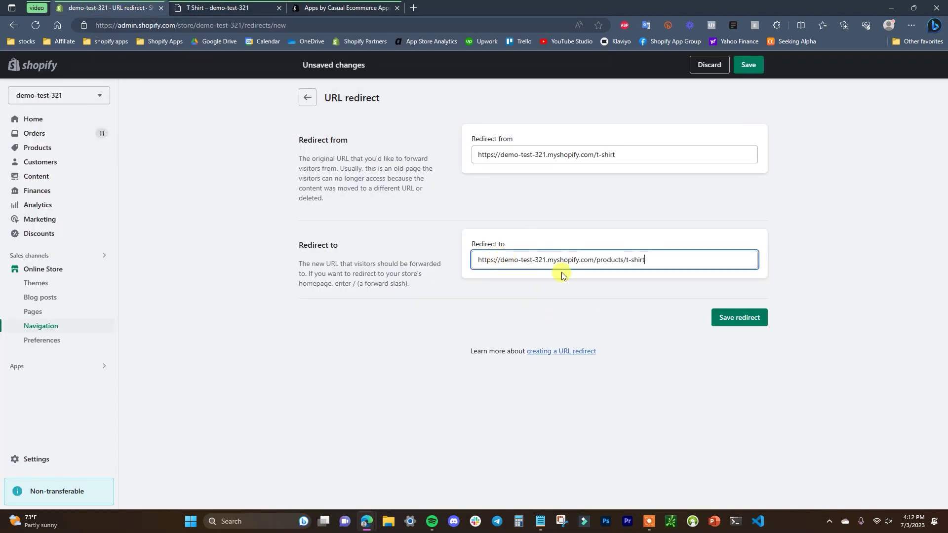
pyautogui.click(724, 323)
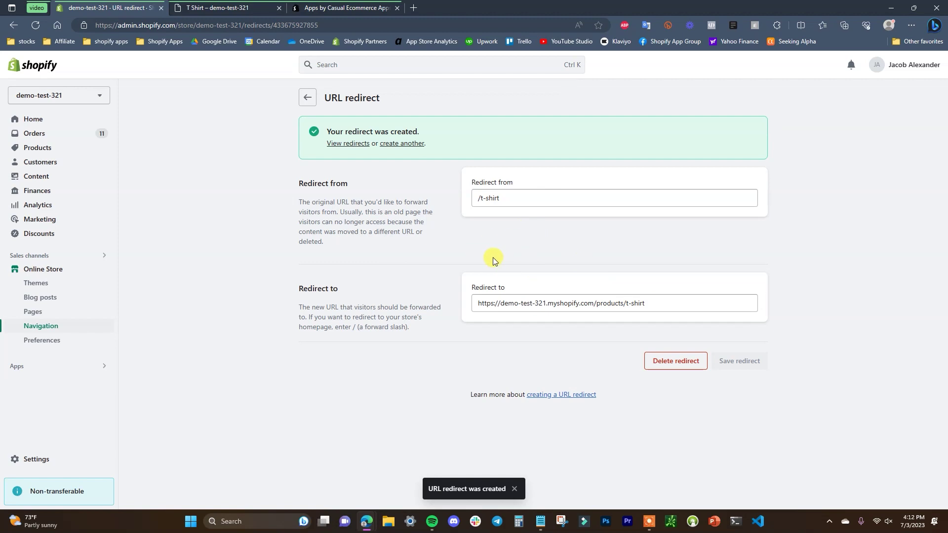
pyautogui.click(234, 10)
pyautogui.click(258, 20)
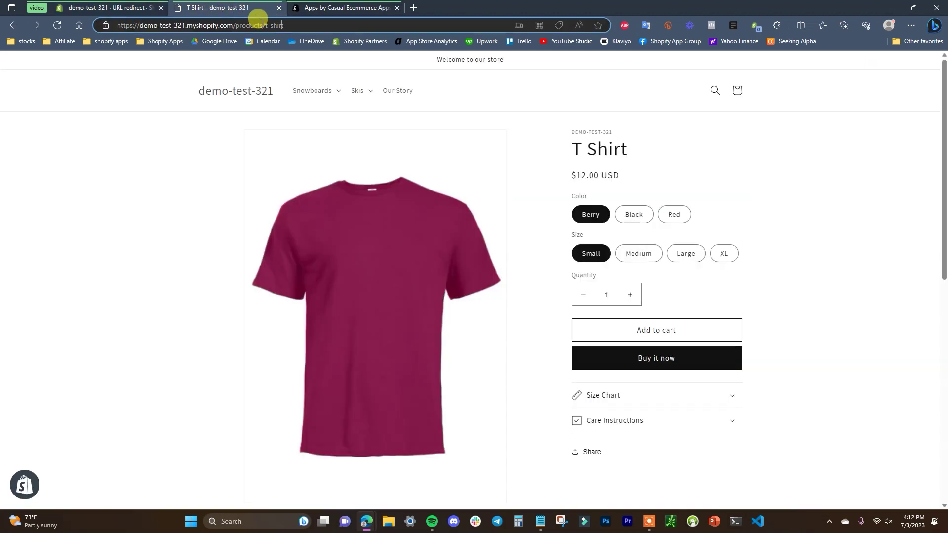
pyautogui.moveTo(262, 24); pyautogui.dragTo(235, 25)
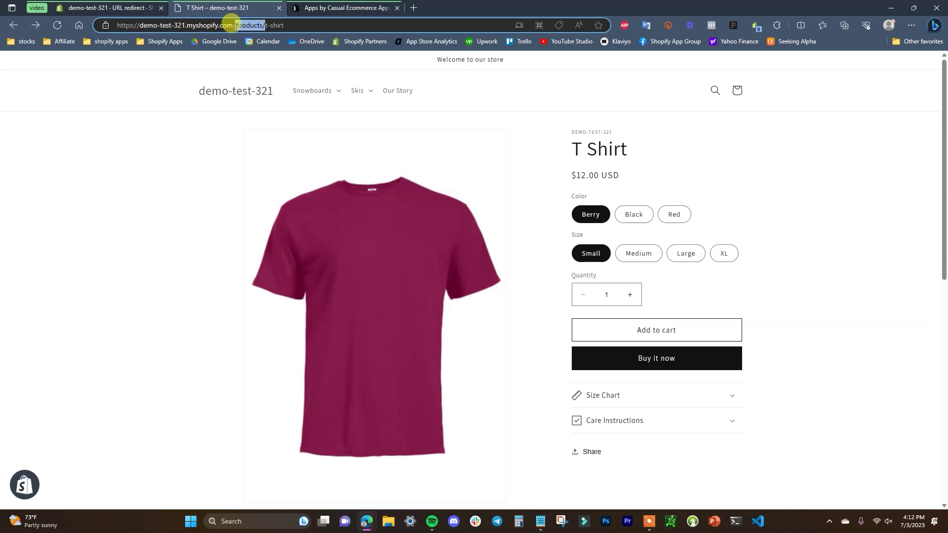
pyautogui.press('BackSpace')
pyautogui.press('Return')
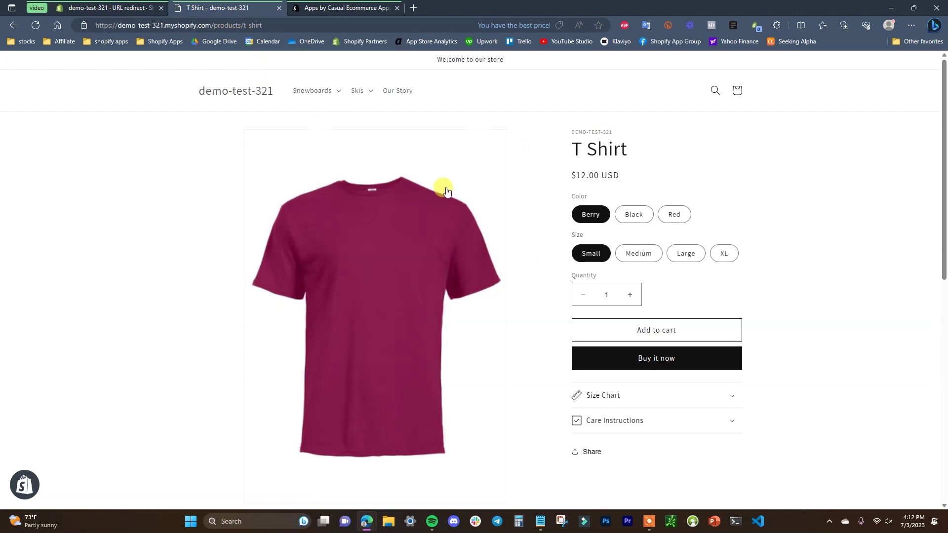
pyautogui.click(100, 5)
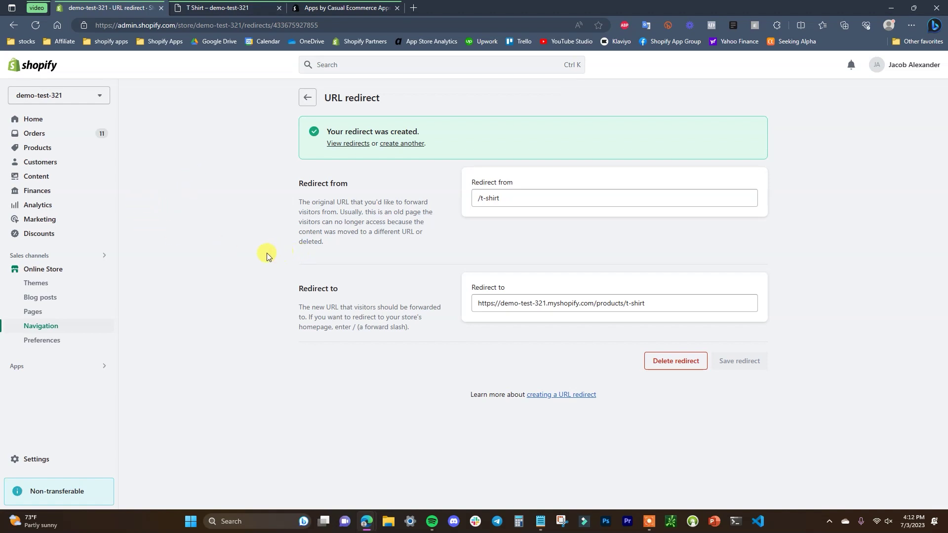
# Step: Open the T Shirt product and reveal its search engine listing fields
pyautogui.click(63, 149)
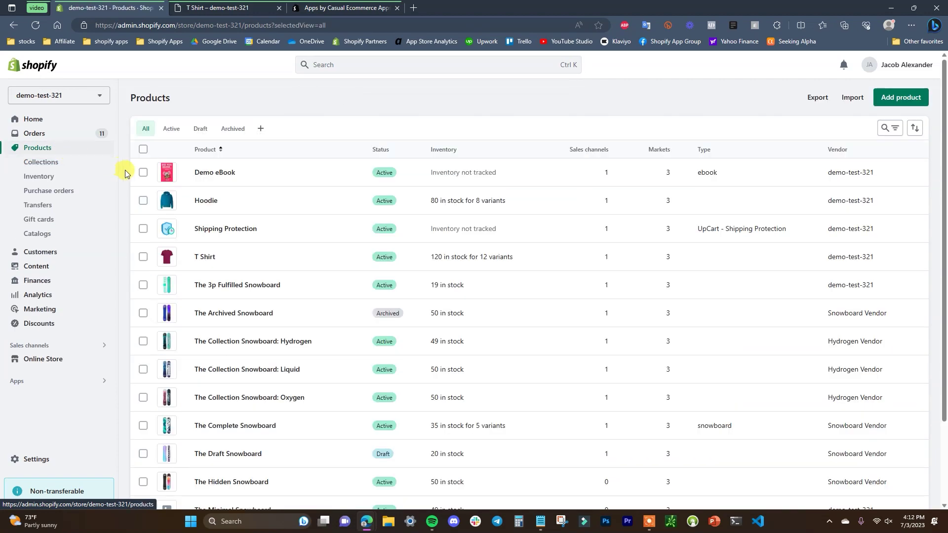
pyautogui.click(202, 257)
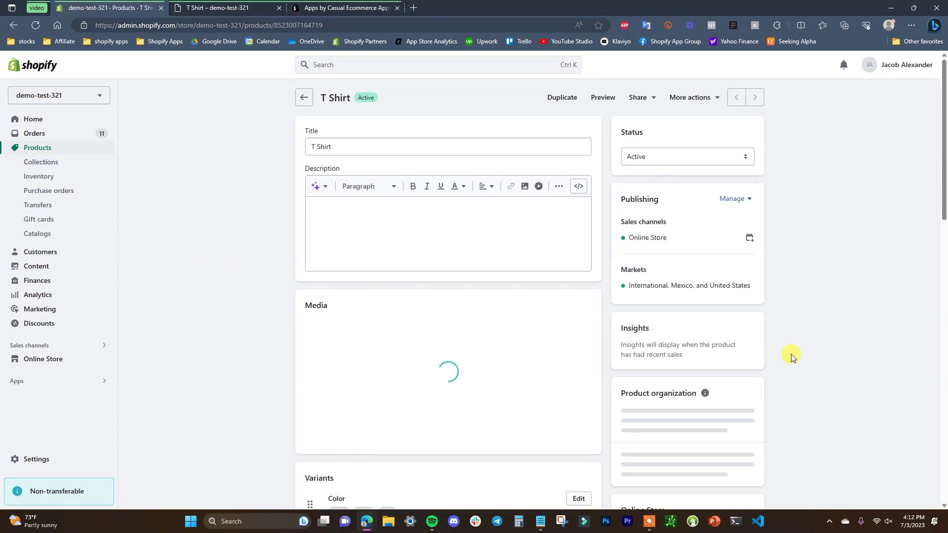
pyautogui.scroll(-20, 792, 354)
pyautogui.scroll(-1, 790, 357)
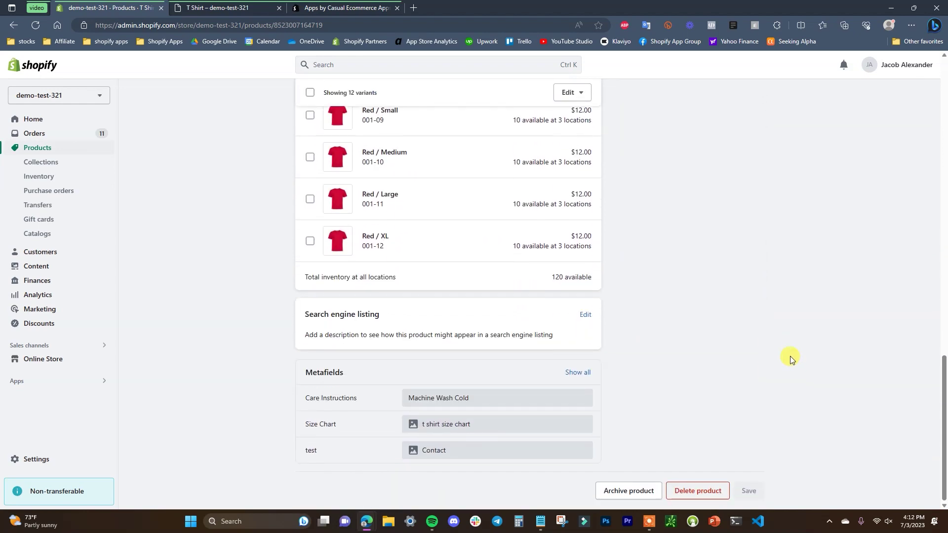
pyautogui.click(583, 315)
# Step: Append '-new' to the URL handle so it reads t-shirt-new, leaving it unsaved
pyautogui.scroll(-3, 659, 355)
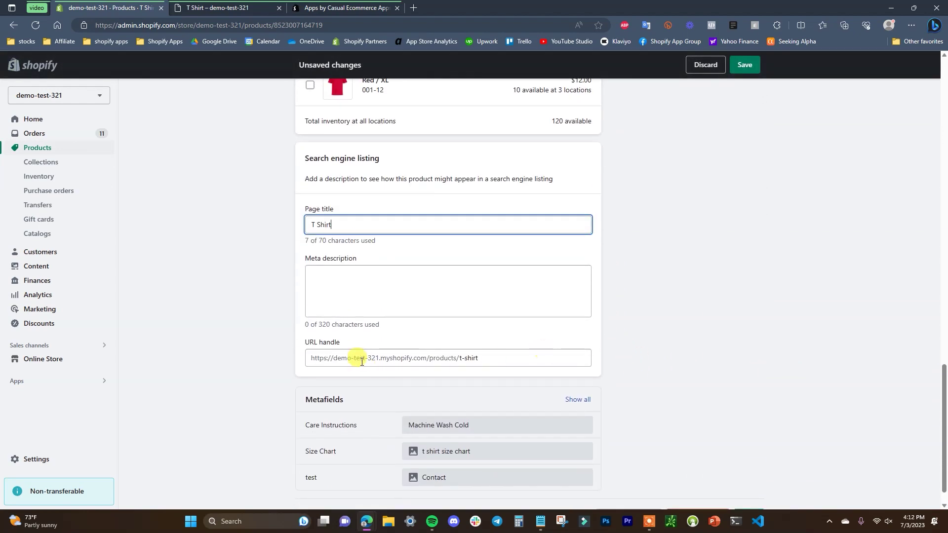
pyautogui.click(498, 357)
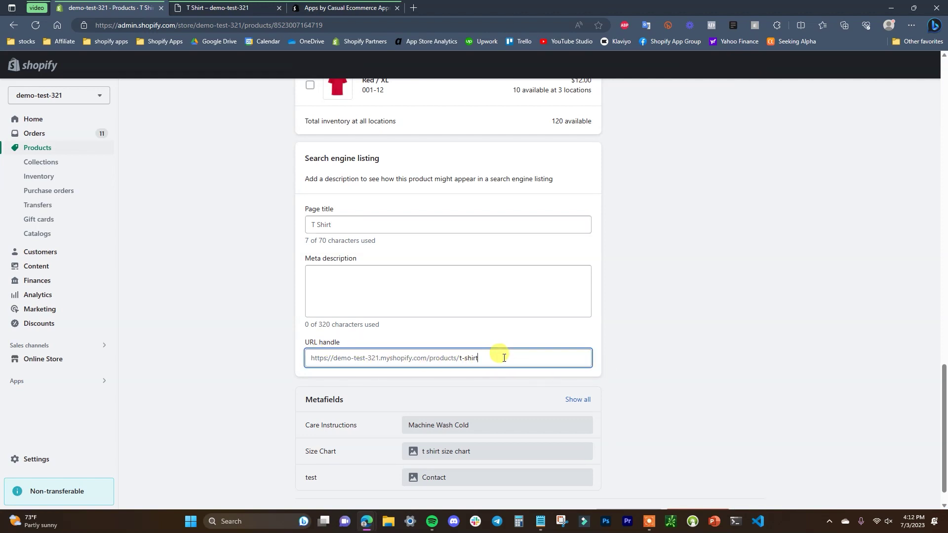
pyautogui.write('-new')
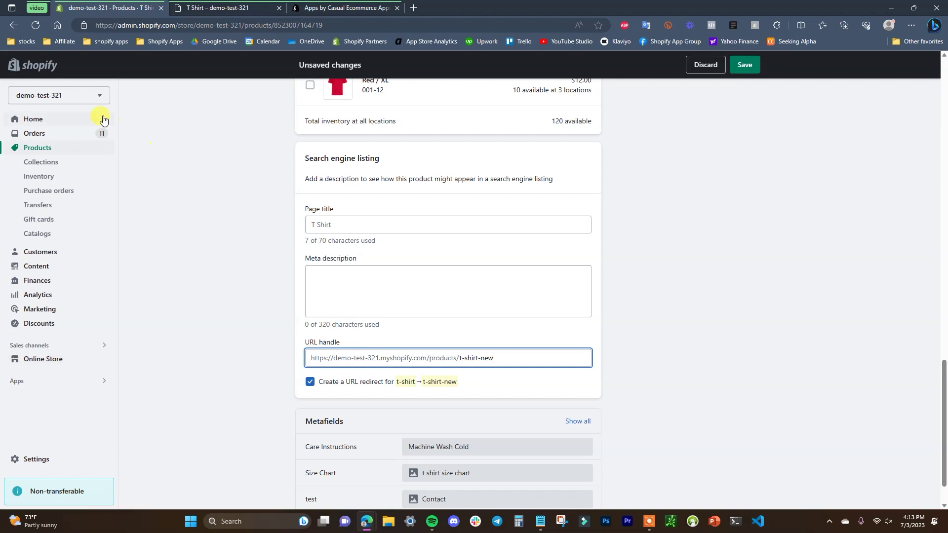
pyautogui.click(74, 120)
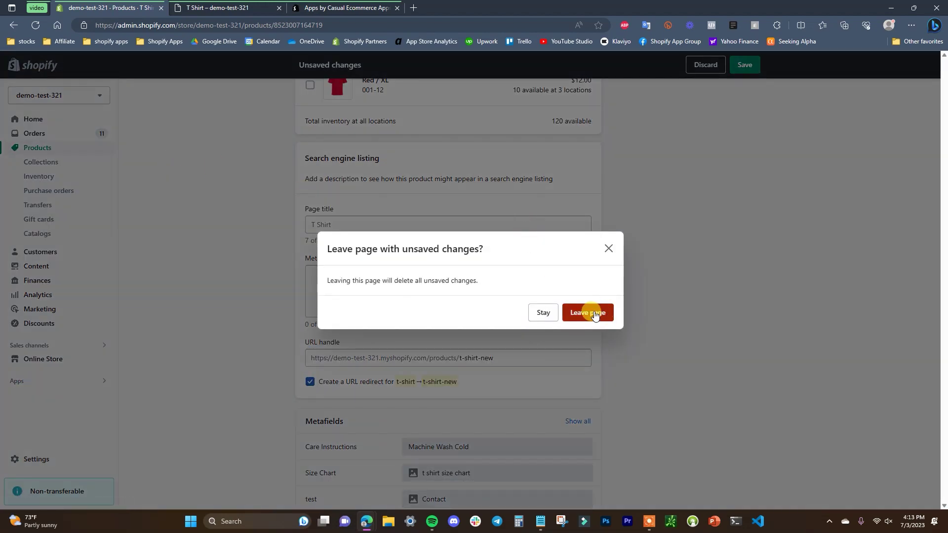
# Step: Leave the page to discard the handle change, then return to the app store tab
pyautogui.click(587, 313)
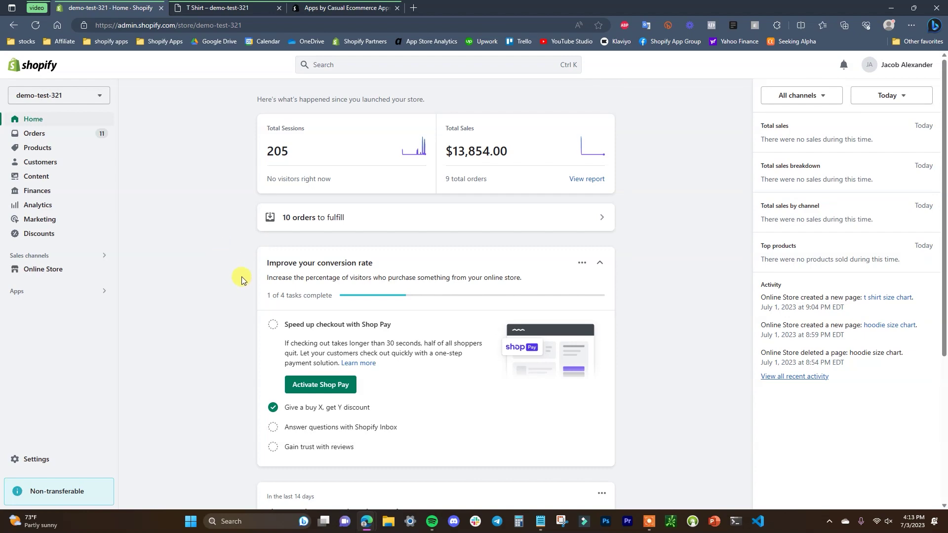
pyautogui.click(342, 10)
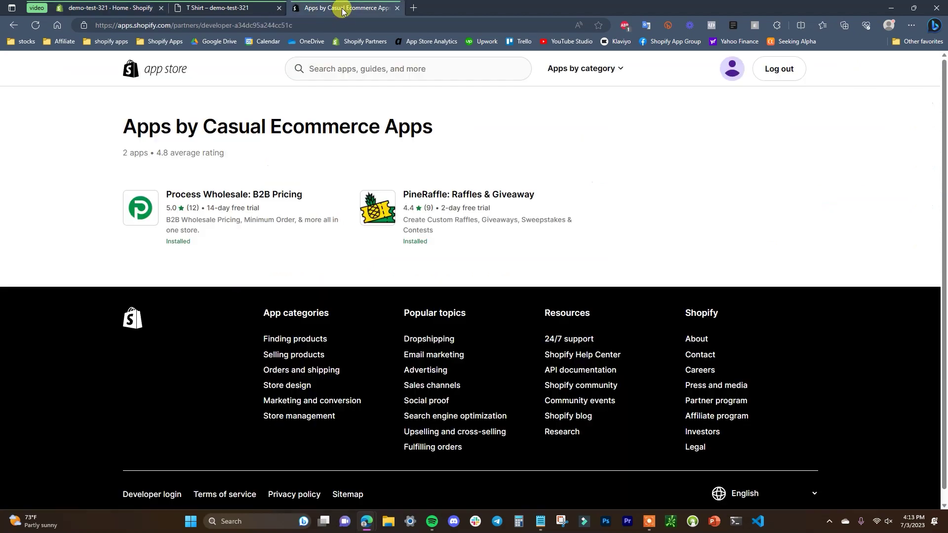